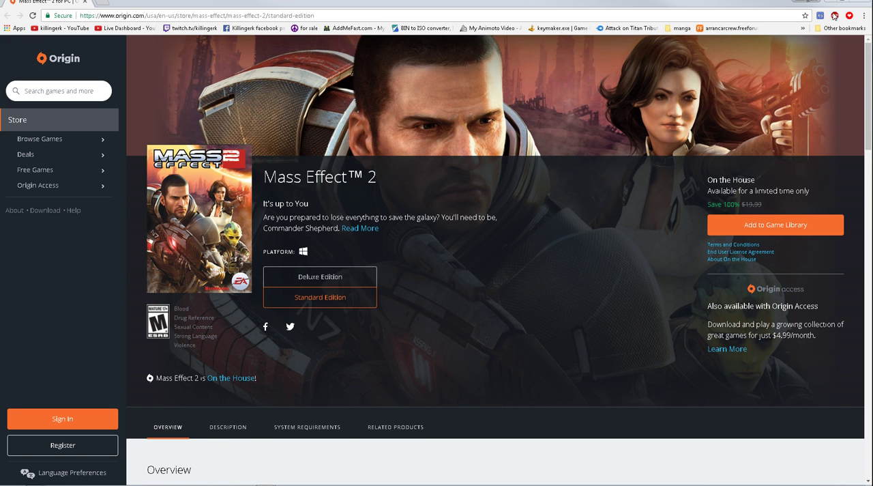
- Check the 19.99 original price, then claim Mass Effect 2 free and confirm by signing in
{"action": "left_click_drag", "start_coordinate": [751, 351], "coordinate": [762, 204]}
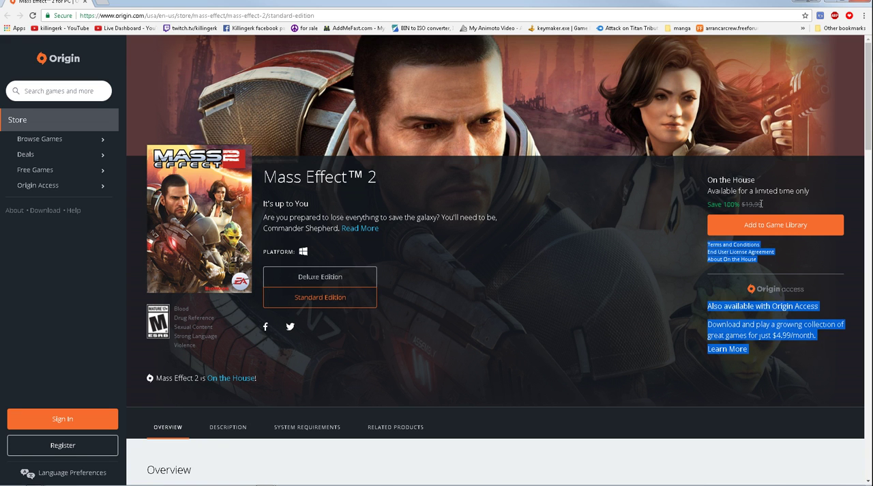
{"action": "left_click", "coordinate": [774, 200]}
{"action": "double_click", "coordinate": [754, 204]}
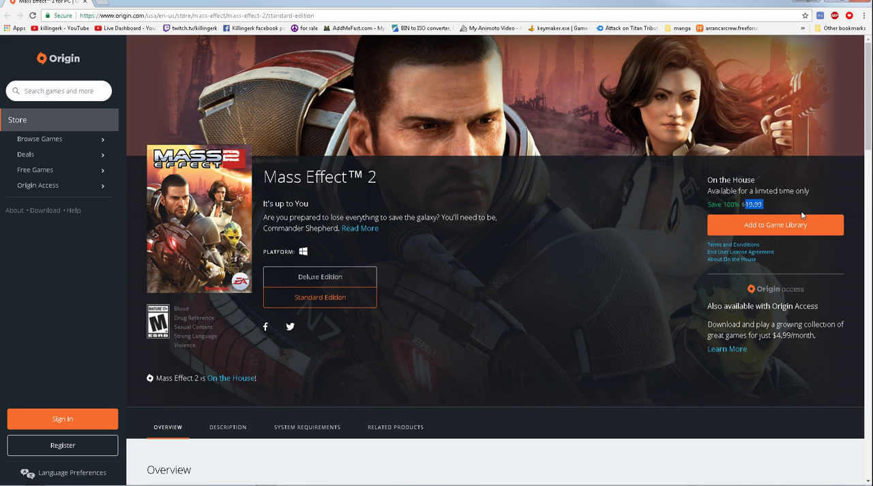
{"action": "left_click", "coordinate": [776, 225]}
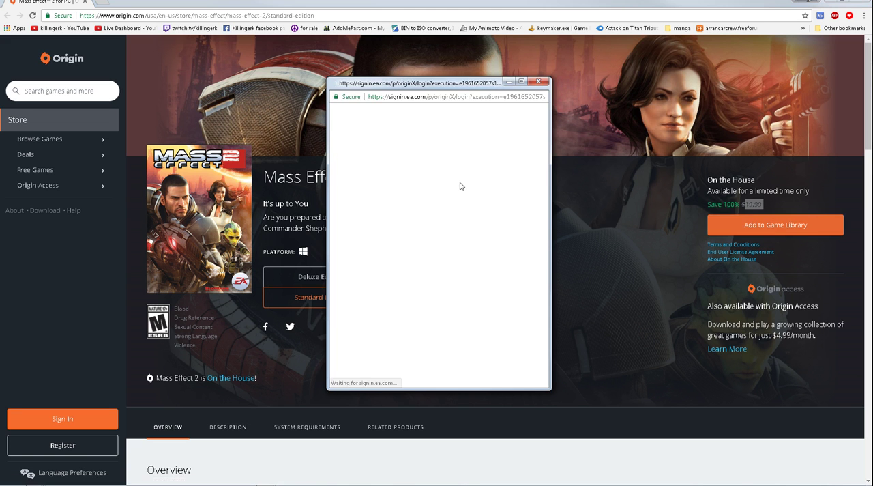
{"action": "left_click", "coordinate": [428, 252]}
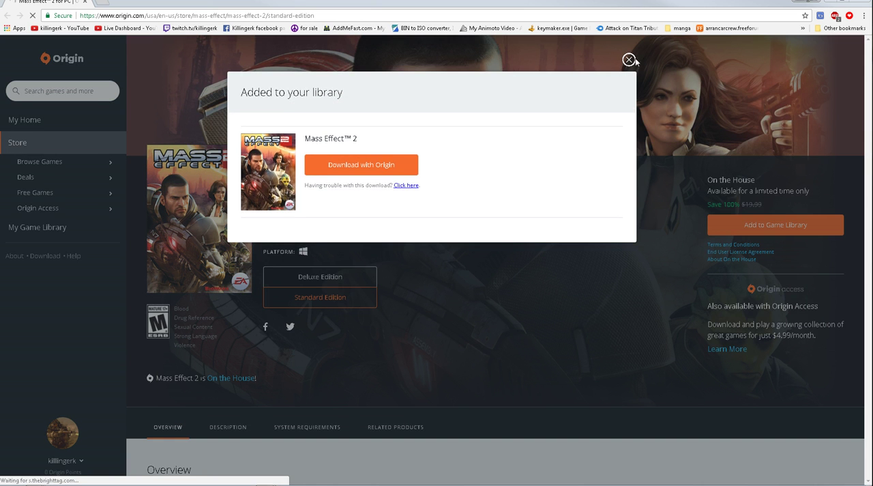
- Close the 'Added to your library' notice to reveal the Standard Edition ownership message
{"action": "left_click", "coordinate": [629, 59]}
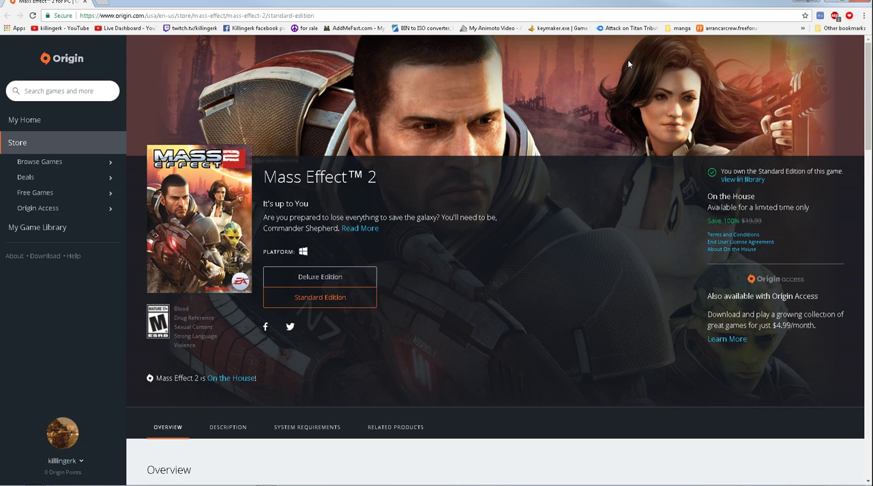